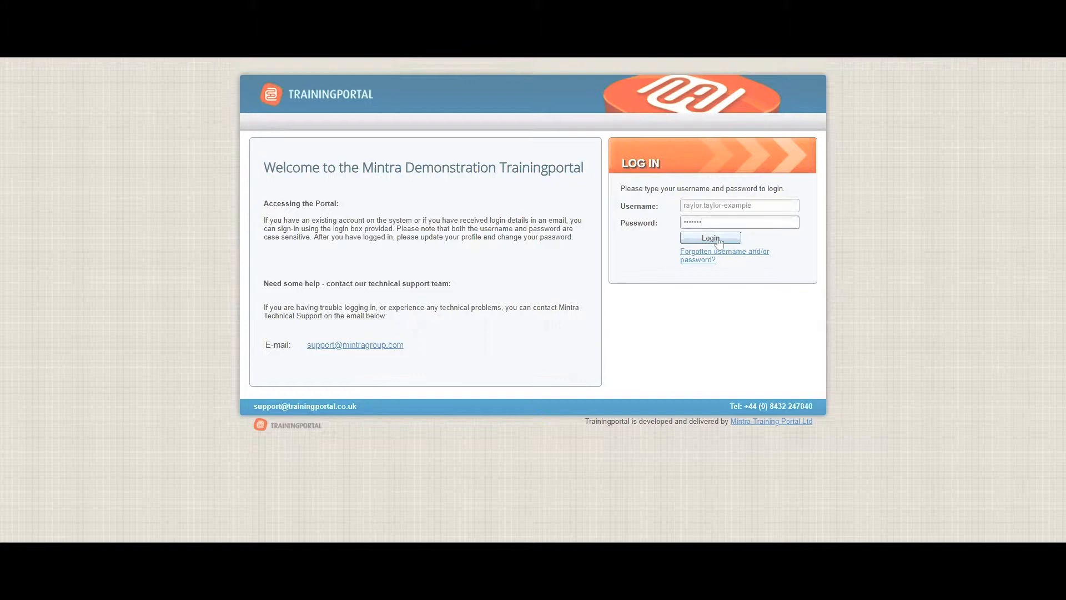
# Step: Log in with the credentials already filled in and switch the account's role from Student to Assessor
pyautogui.click(718, 240)
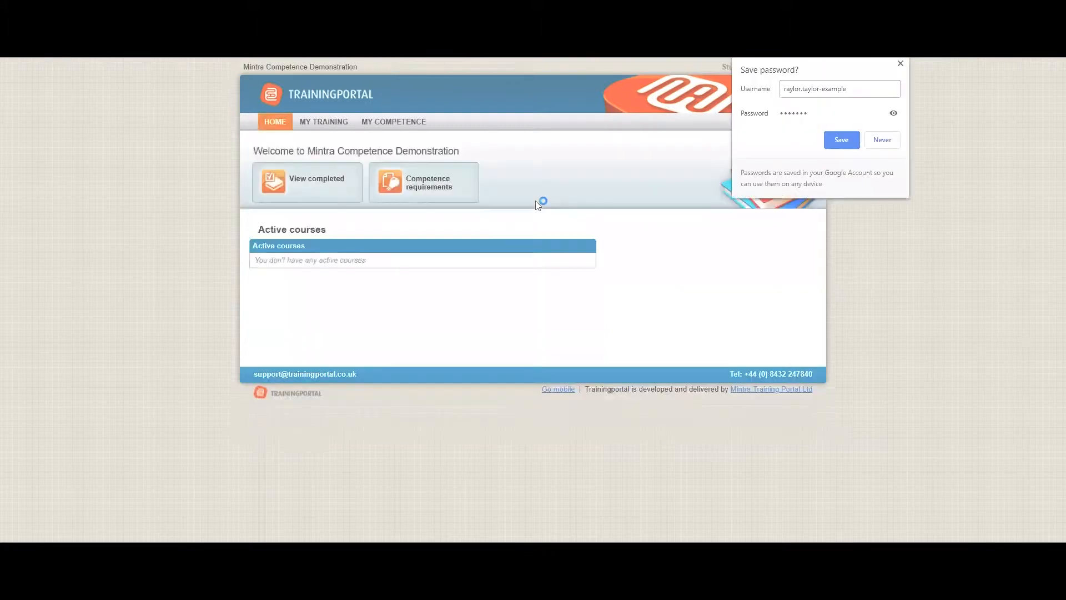
pyautogui.click(536, 201)
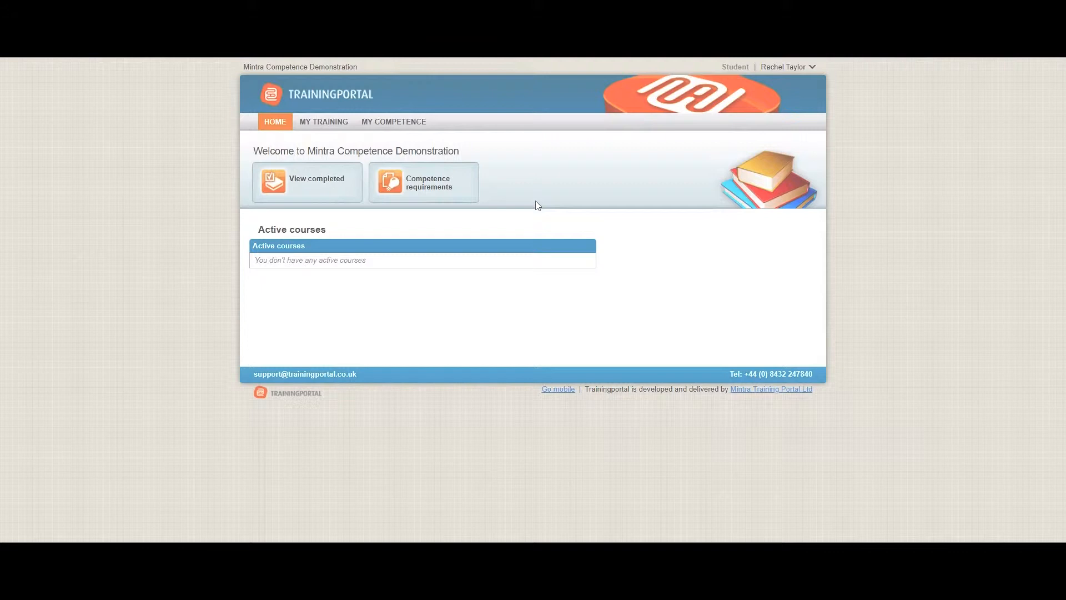
pyautogui.click(778, 68)
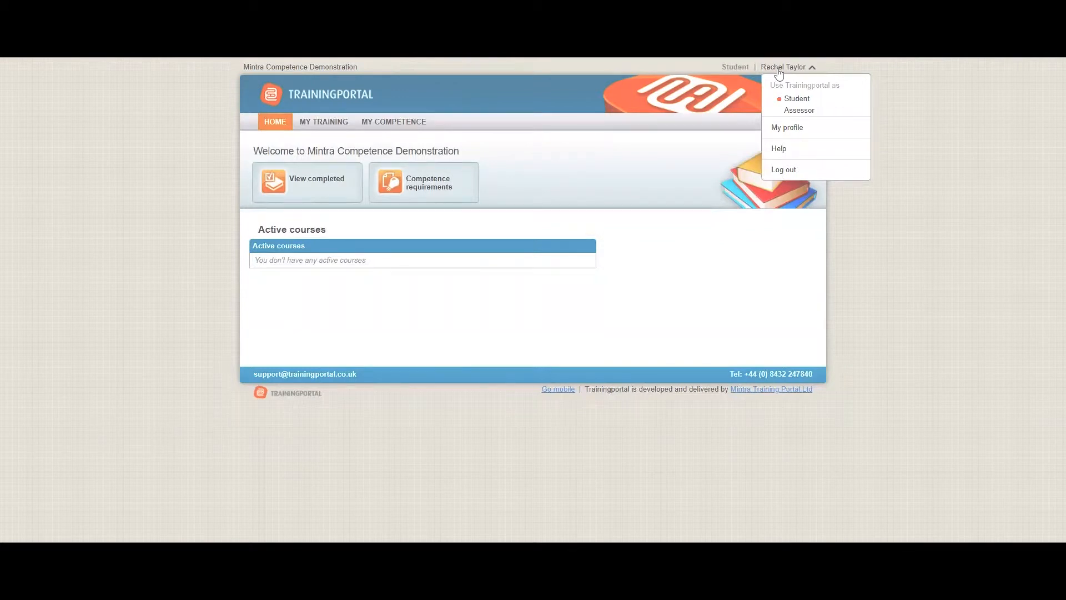
pyautogui.click(779, 70)
pyautogui.click(779, 70)
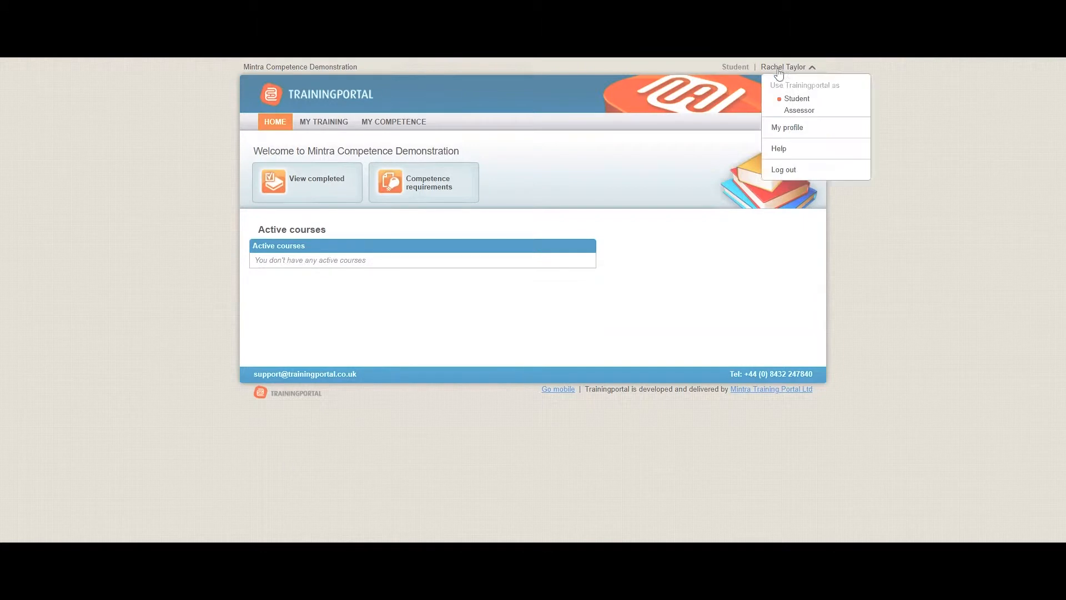
pyautogui.click(799, 111)
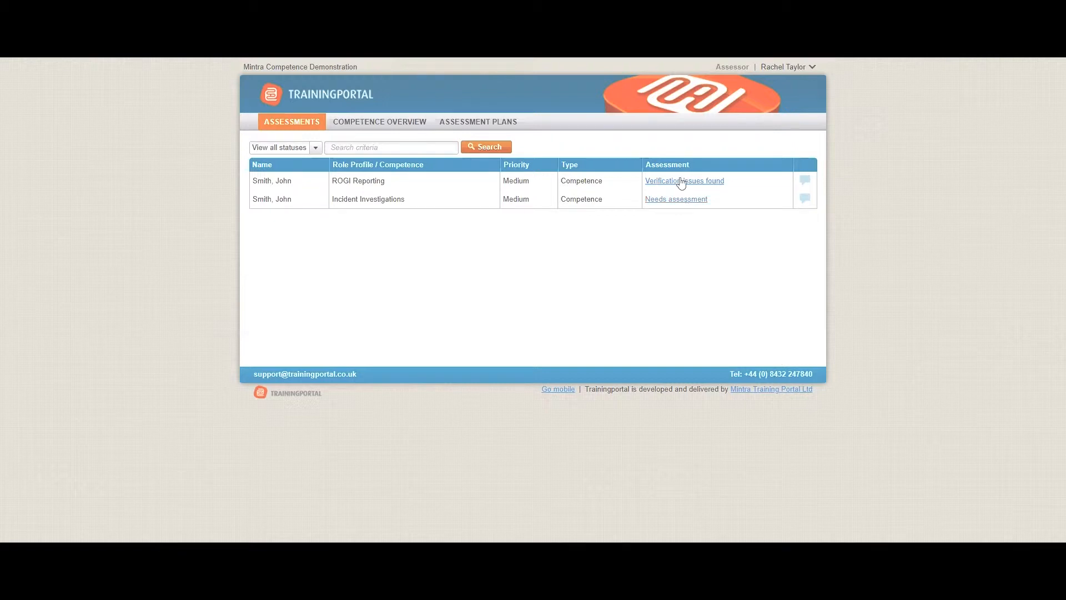
# Step: Open the candidate's Incident Investigations assessment marked as needing assessment and look through its details
pyautogui.click(311, 122)
pyautogui.click(659, 205)
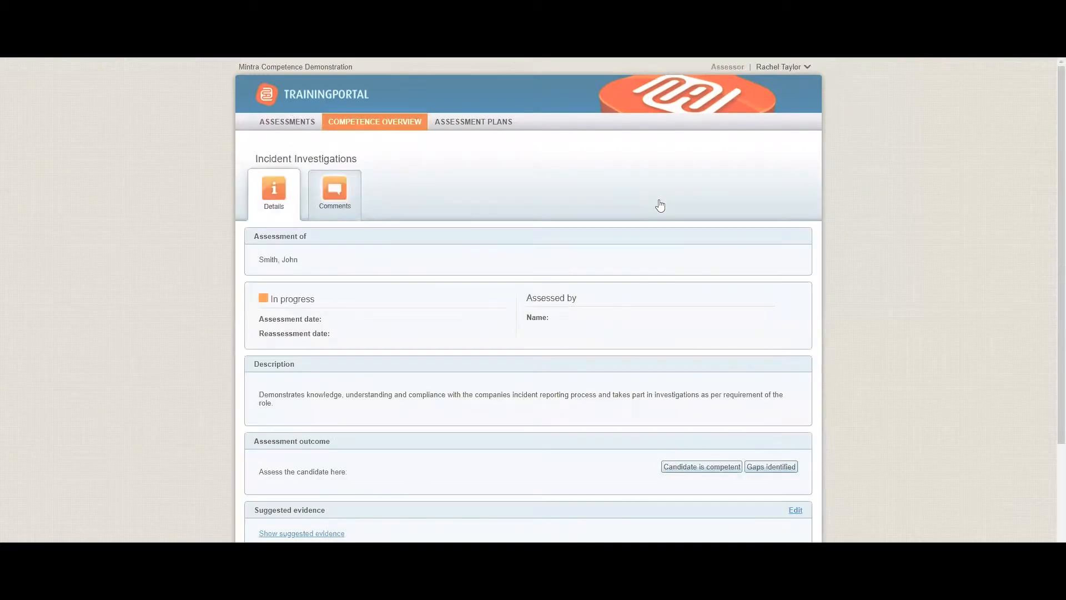
pyautogui.scroll(-2, 579, 340)
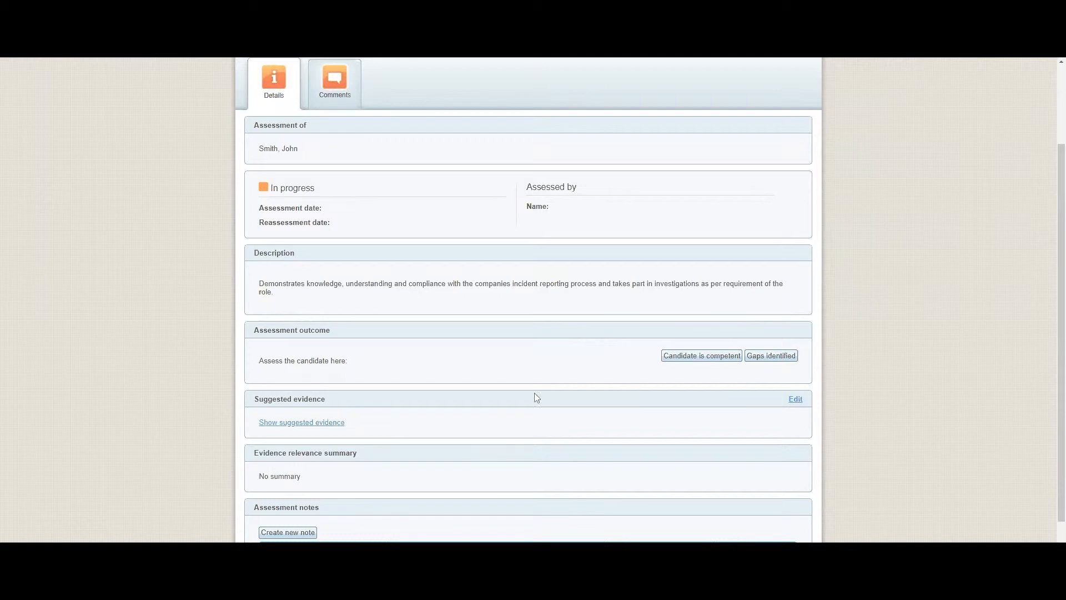
pyautogui.scroll(-2, 327, 446)
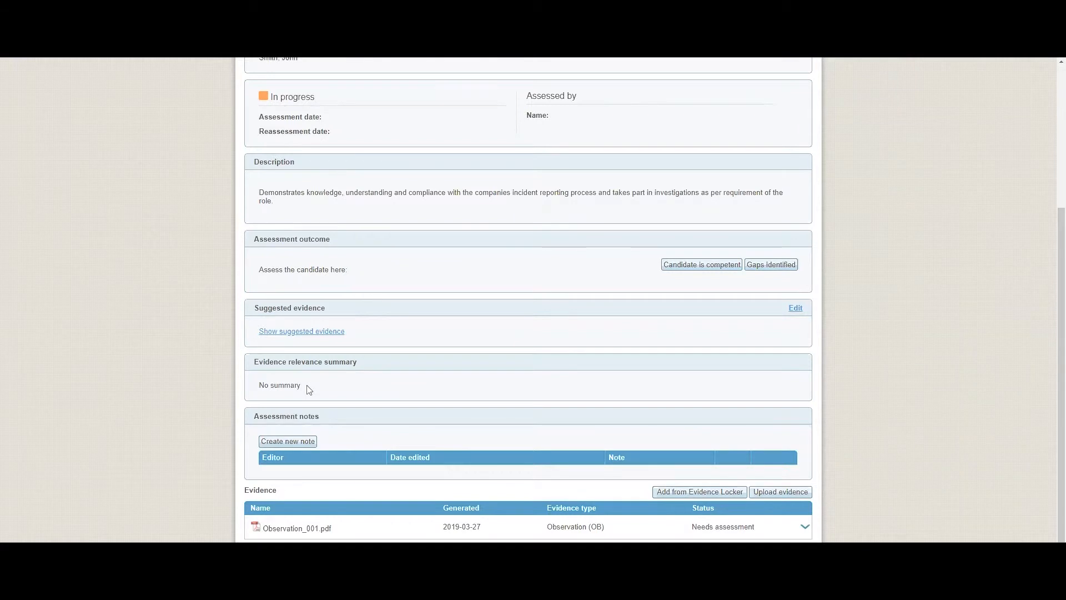
# Step: Create an assessment note reading "Assessment note for" followed by the candidate's name, and save it
pyautogui.click(306, 442)
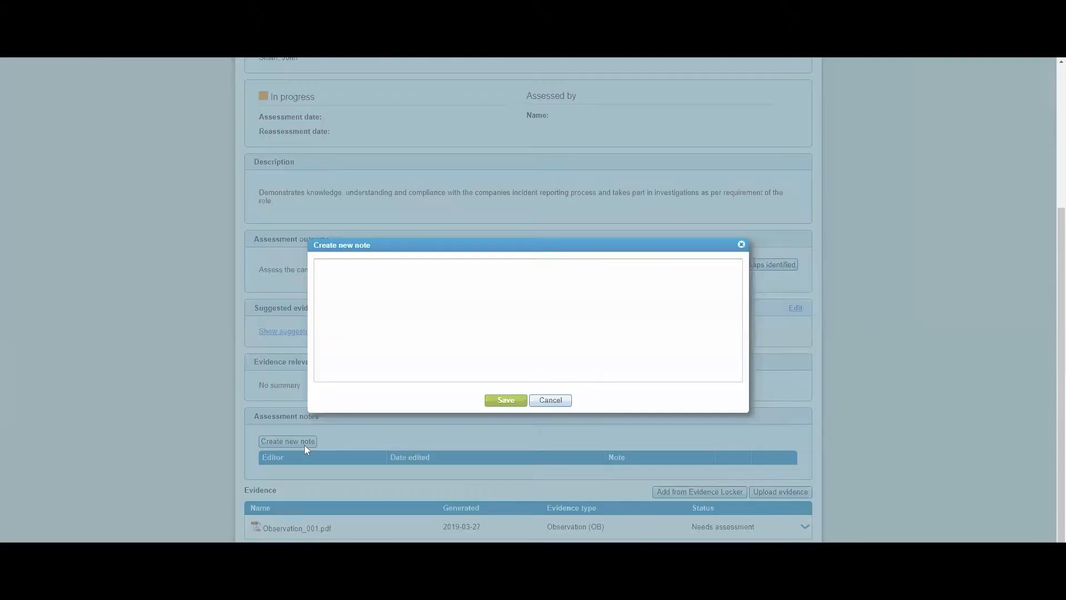
pyautogui.click(344, 303)
pyautogui.write('Assessment note for John Smith')
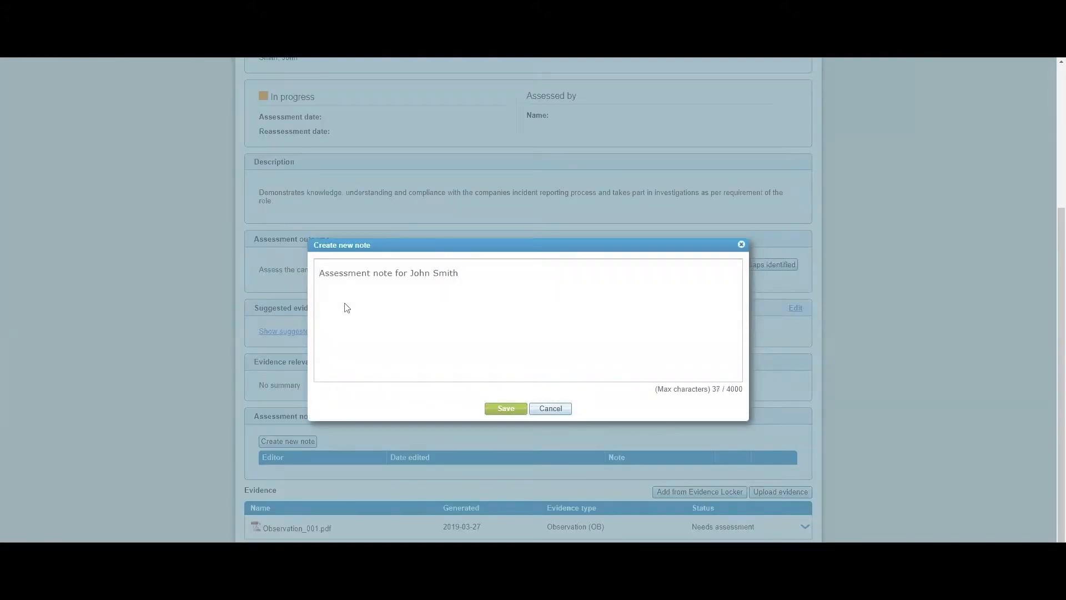
pyautogui.click(500, 410)
# Step: Review the details of the Observation_001.pdf evidence and approve it
pyautogui.scroll(-4, 456, 469)
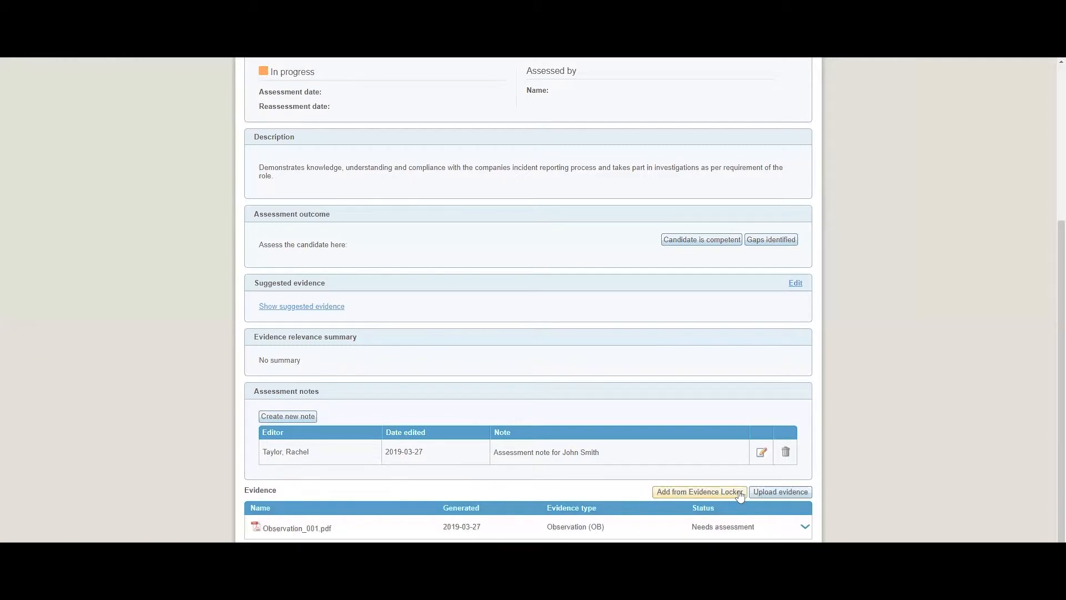
pyautogui.click(806, 528)
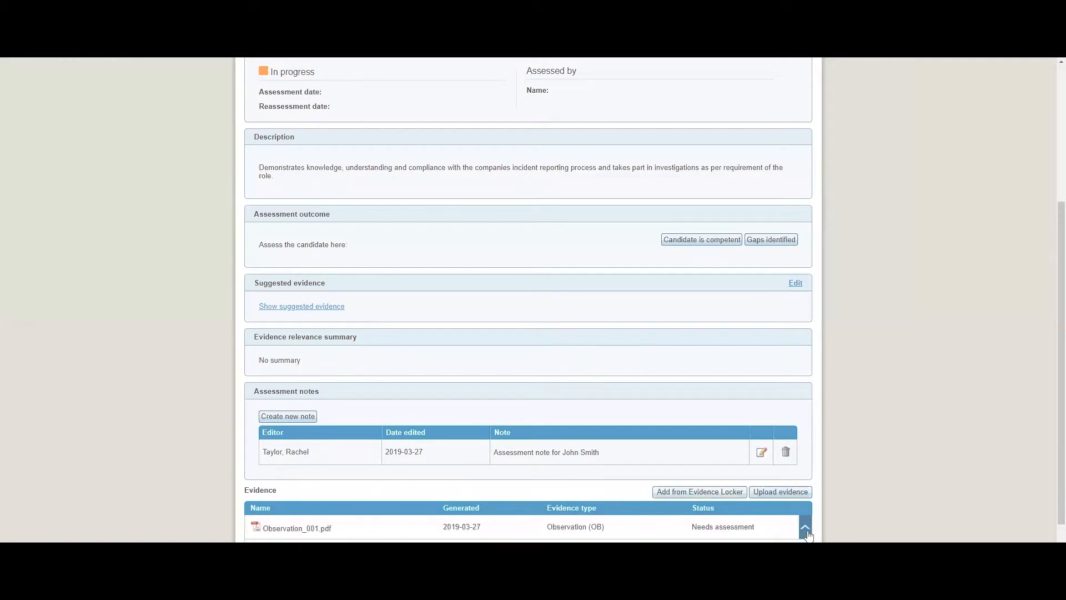
pyautogui.scroll(-2, 575, 510)
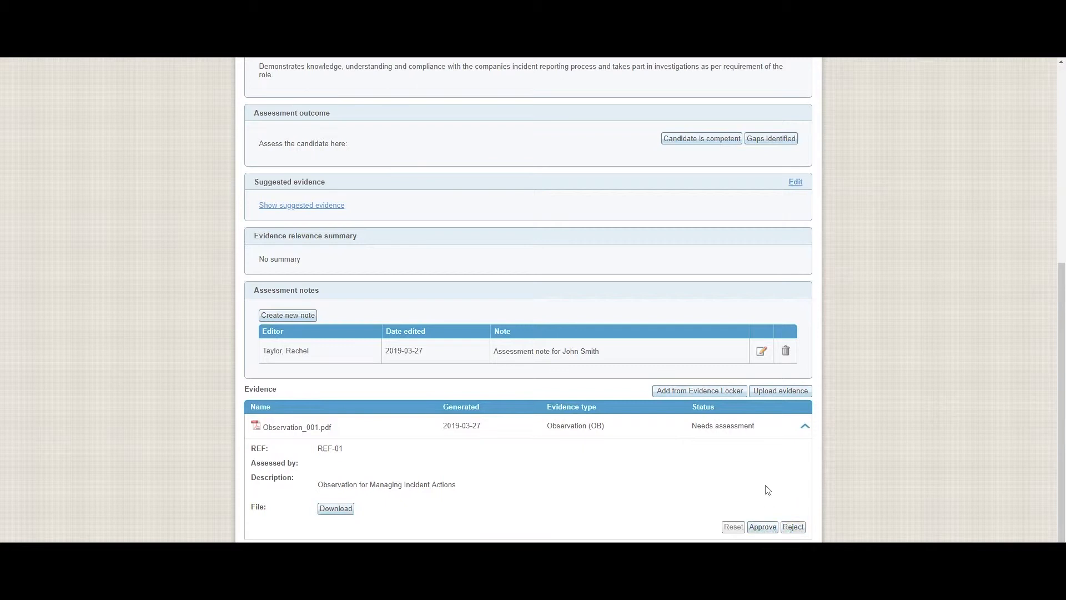
pyautogui.scroll(1, 766, 497)
pyautogui.scroll(-1, 767, 503)
pyautogui.click(765, 527)
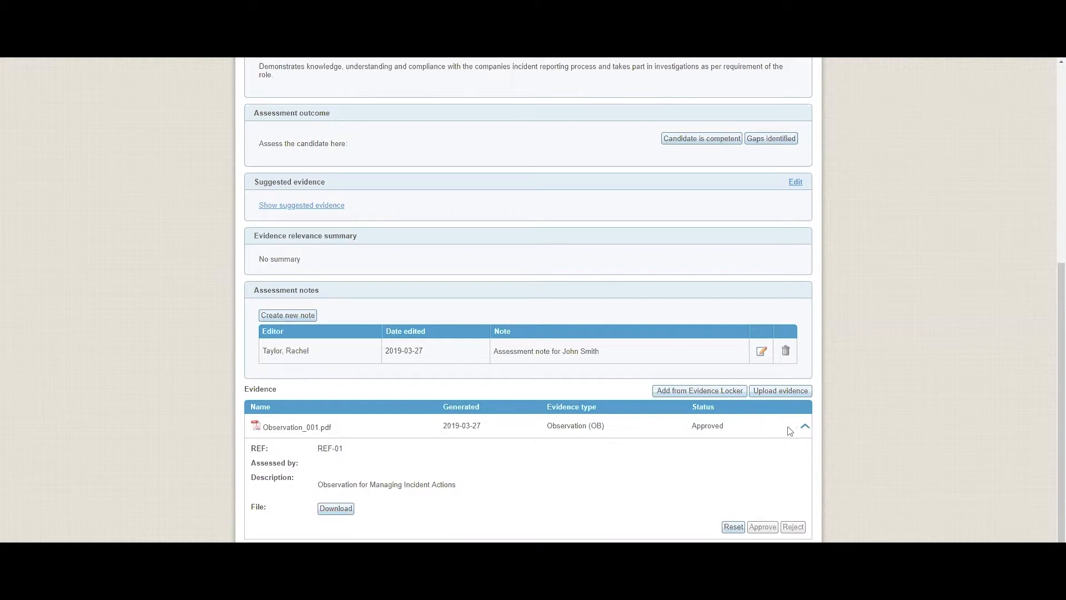
pyautogui.click(805, 425)
# Step: View the default feedback message for identified gaps in Incident Investigations and close it without sending
pyautogui.scroll(3, 683, 418)
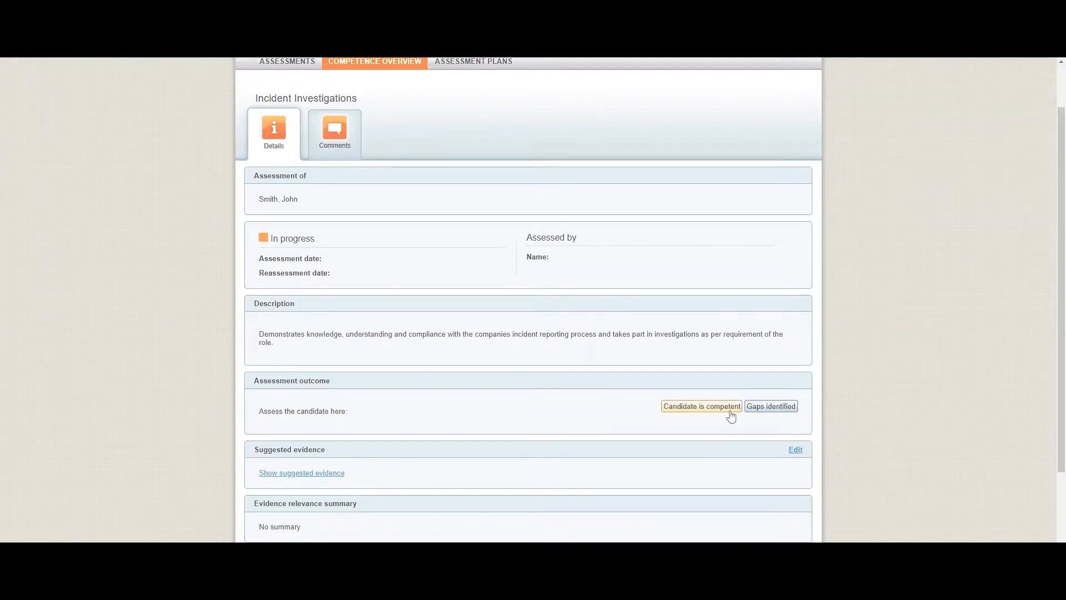
pyautogui.click(764, 411)
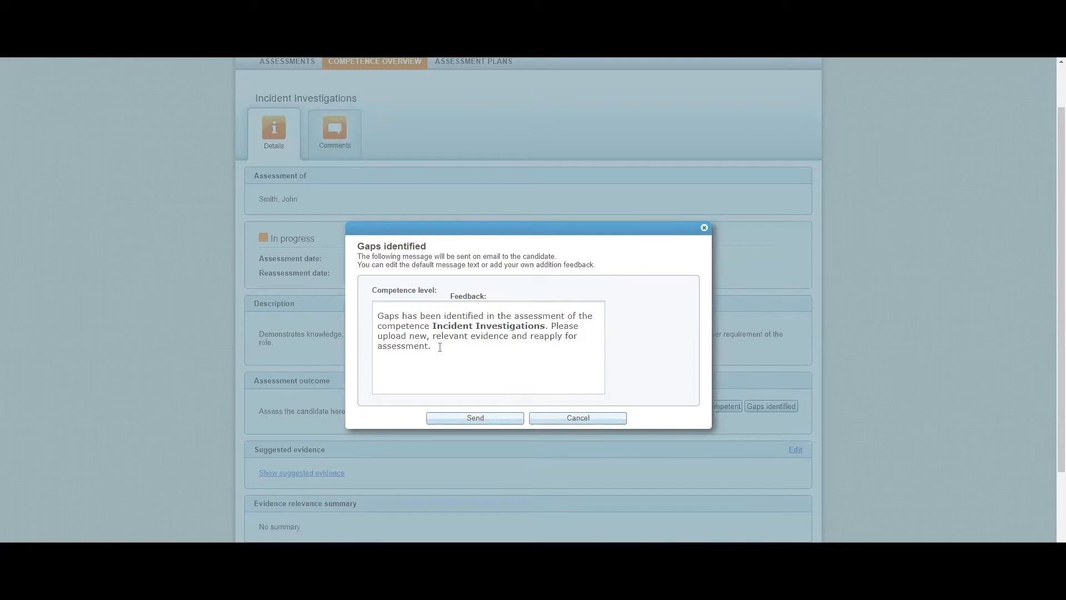
pyautogui.moveTo(440, 347); pyautogui.dragTo(376, 317)
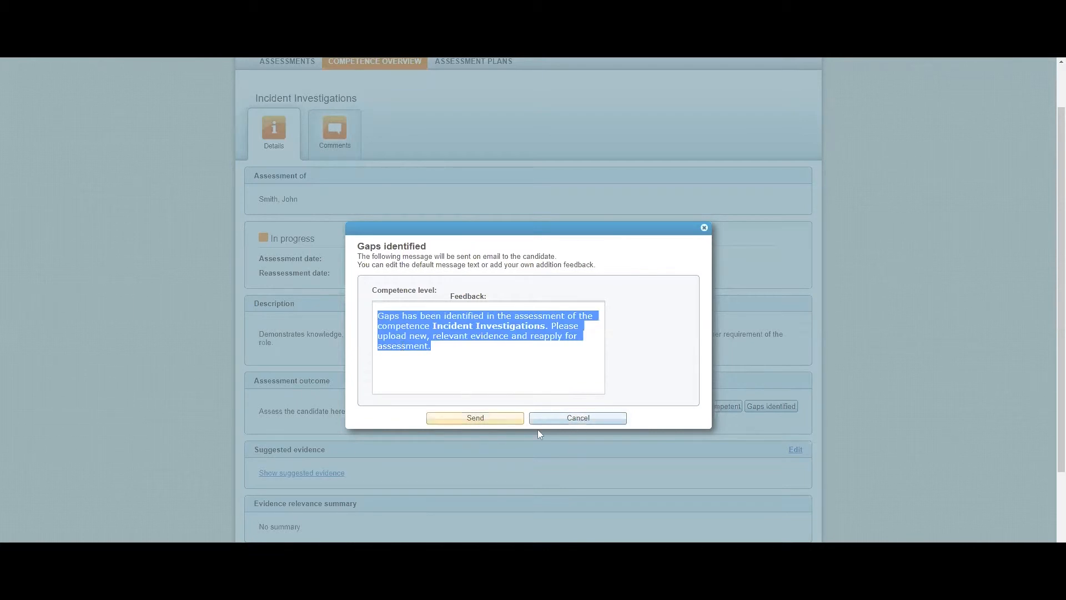
pyautogui.click(568, 422)
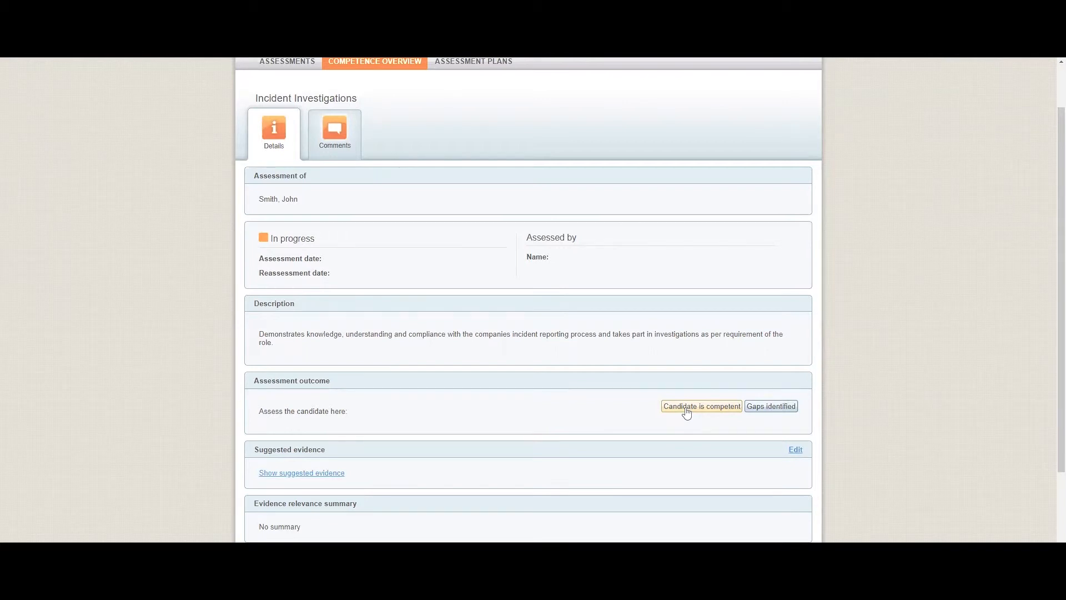
# Step: Sign off the candidate as competent in Incident Investigations
pyautogui.click(686, 407)
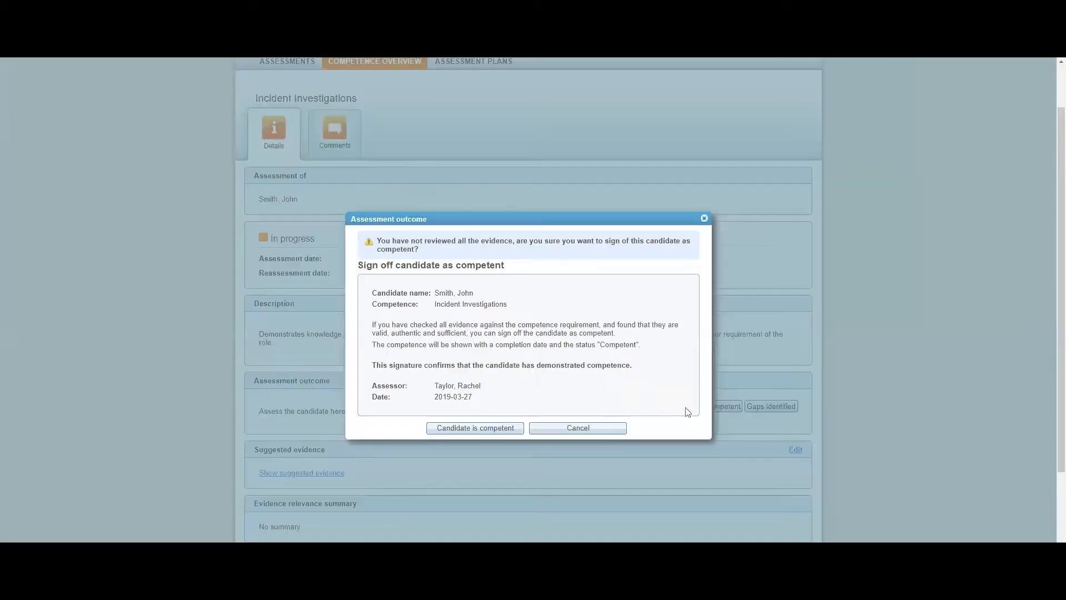
pyautogui.click(494, 433)
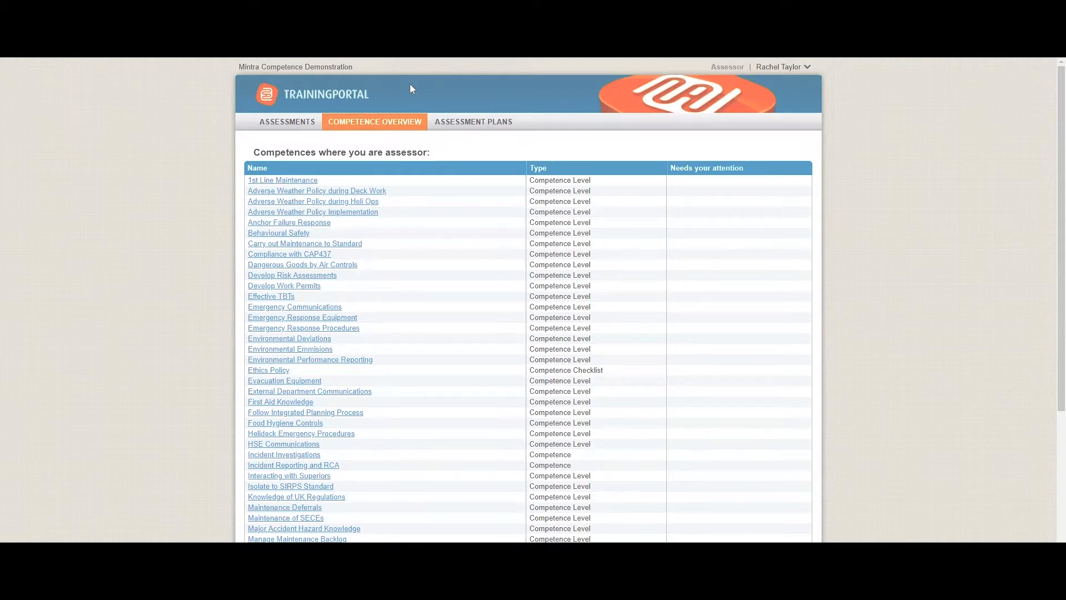
# Step: Look through the competences assigned to the assessor and examine the details and users of 1st Line Maintenance
pyautogui.scroll(-2, 391, 236)
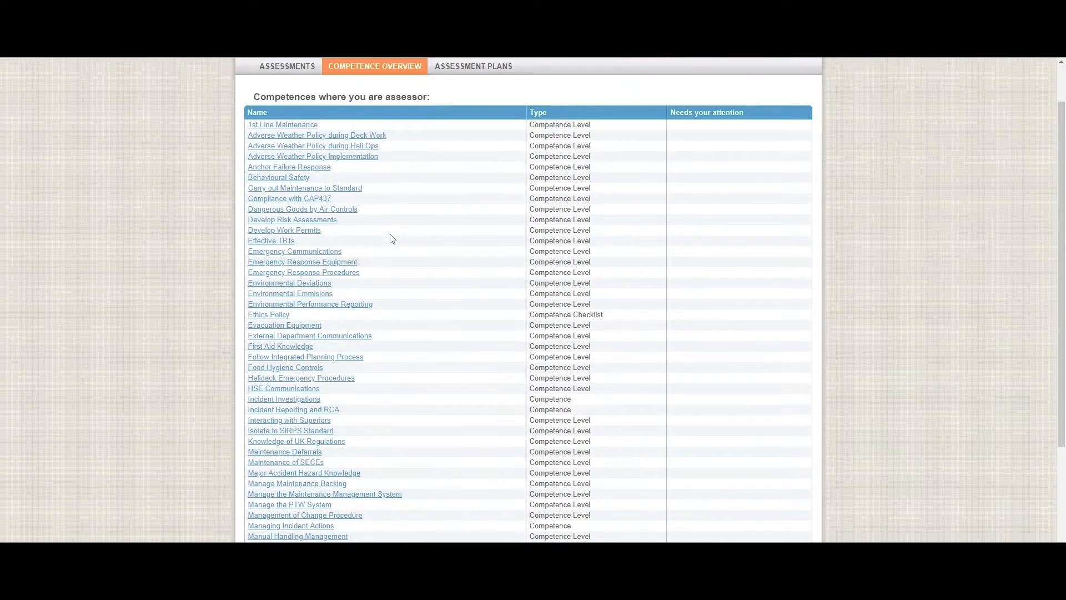
pyautogui.scroll(-3, 391, 237)
pyautogui.scroll(4, 391, 238)
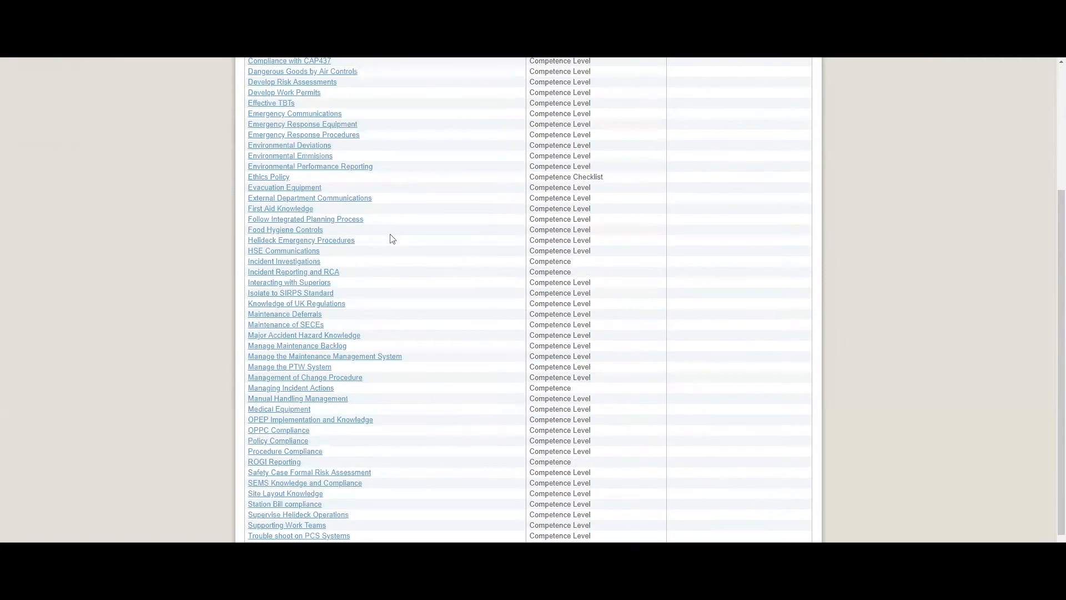
pyautogui.scroll(1, 392, 238)
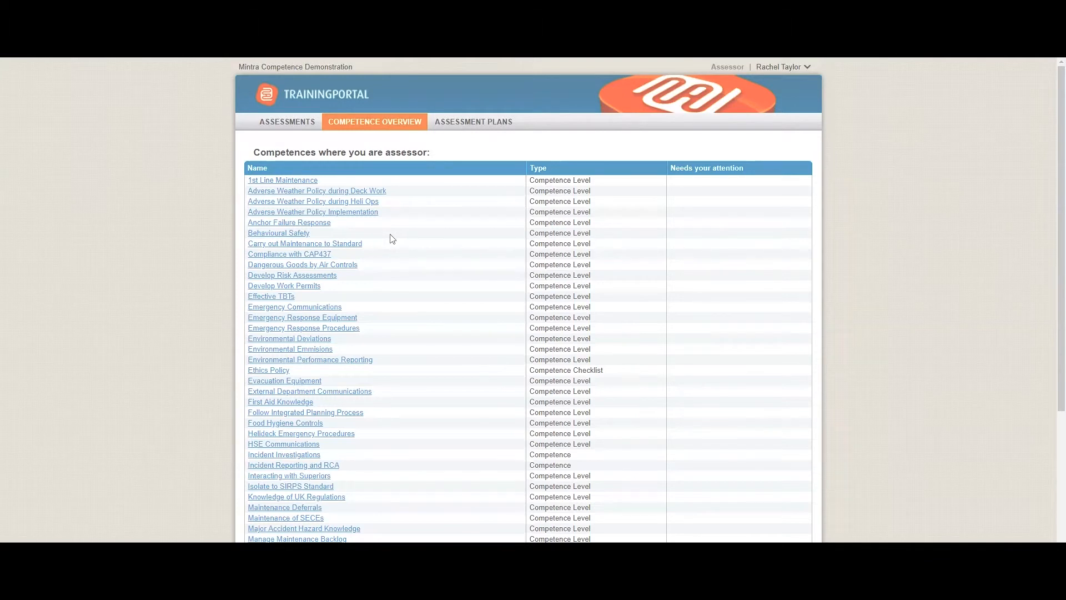
pyautogui.click(316, 187)
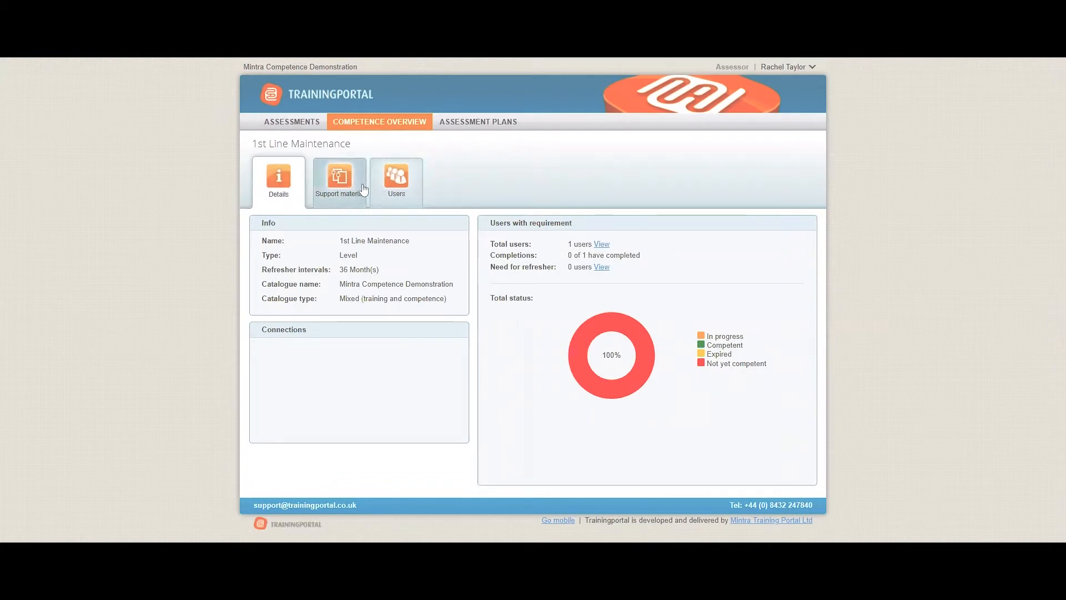
pyautogui.click(401, 200)
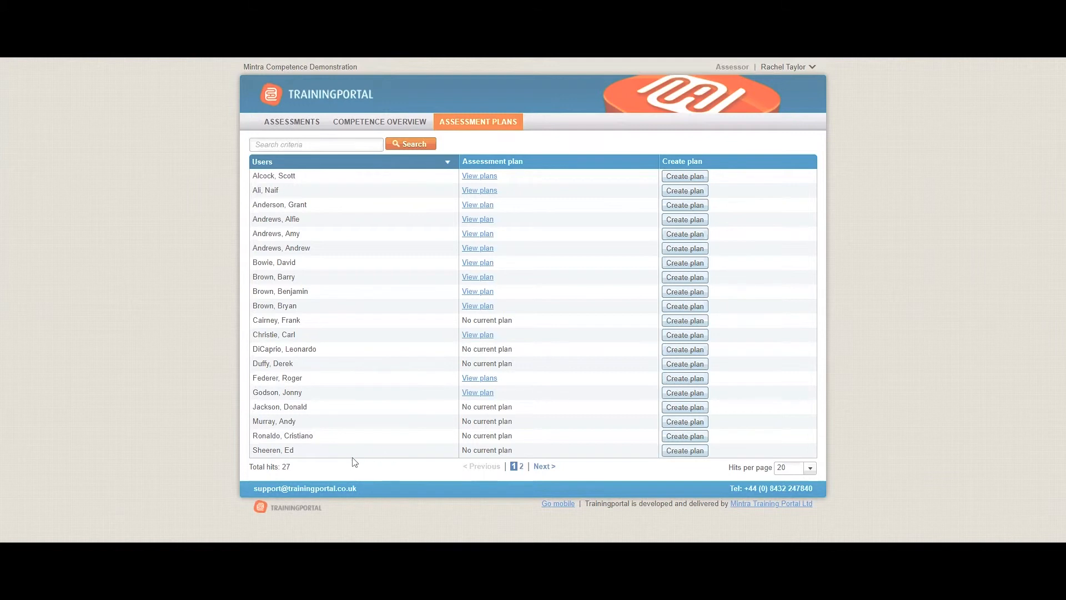
# Step: Search the assessment plan users for the candidate by name
pyautogui.click(316, 147)
pyautogui.write('john smith')
pyautogui.press('Return')
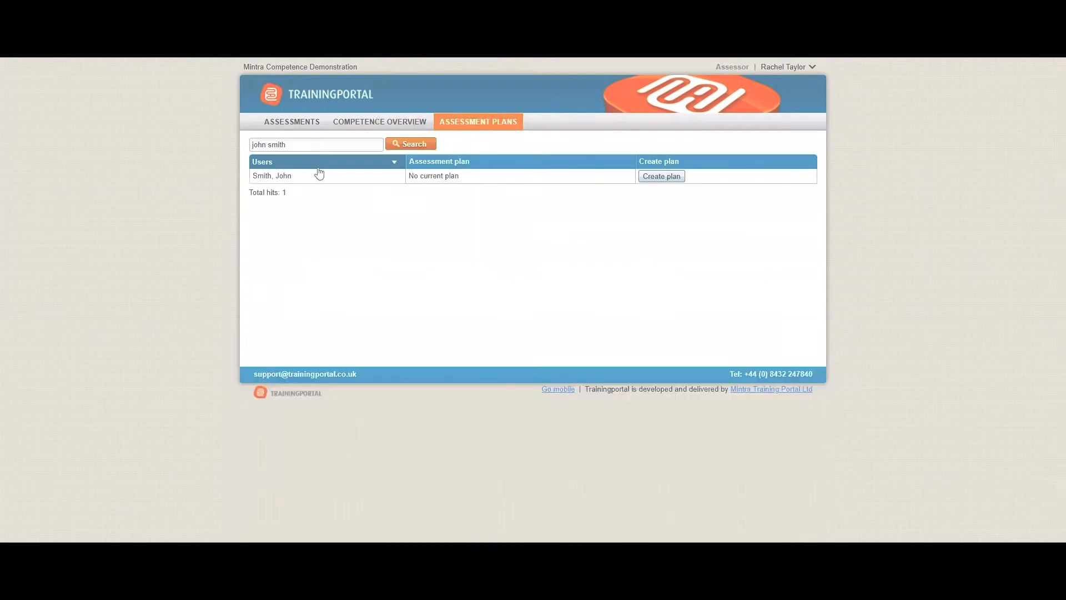
# Step: Create an assessment plan for the candidate named "Trip 1", running from 2019-03-01 to 2019-03-31
pyautogui.click(664, 181)
pyautogui.click(419, 262)
pyautogui.write('Trip 1')
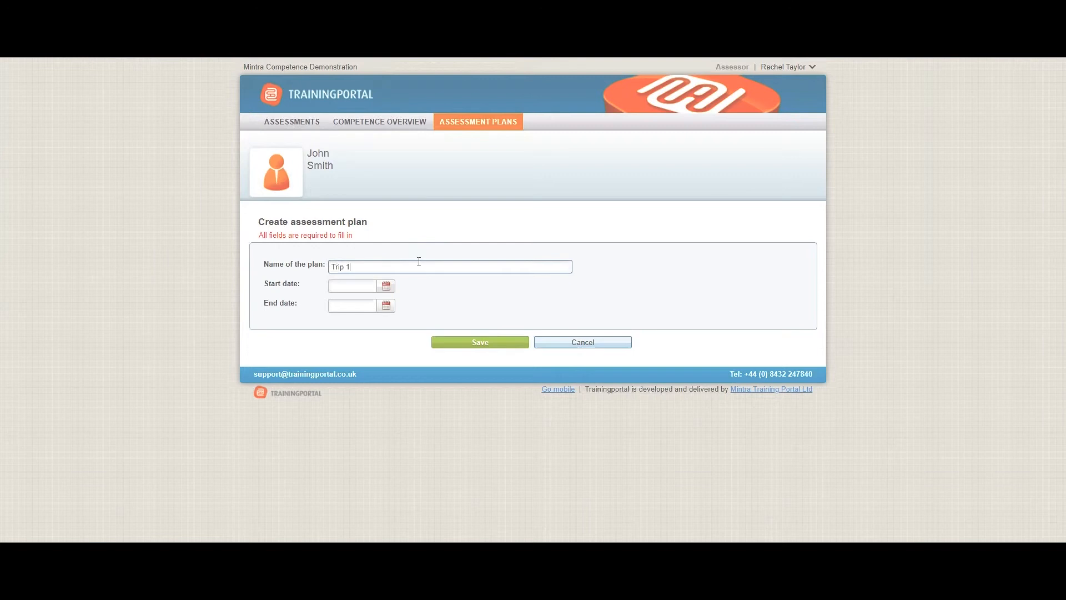
pyautogui.click(388, 285)
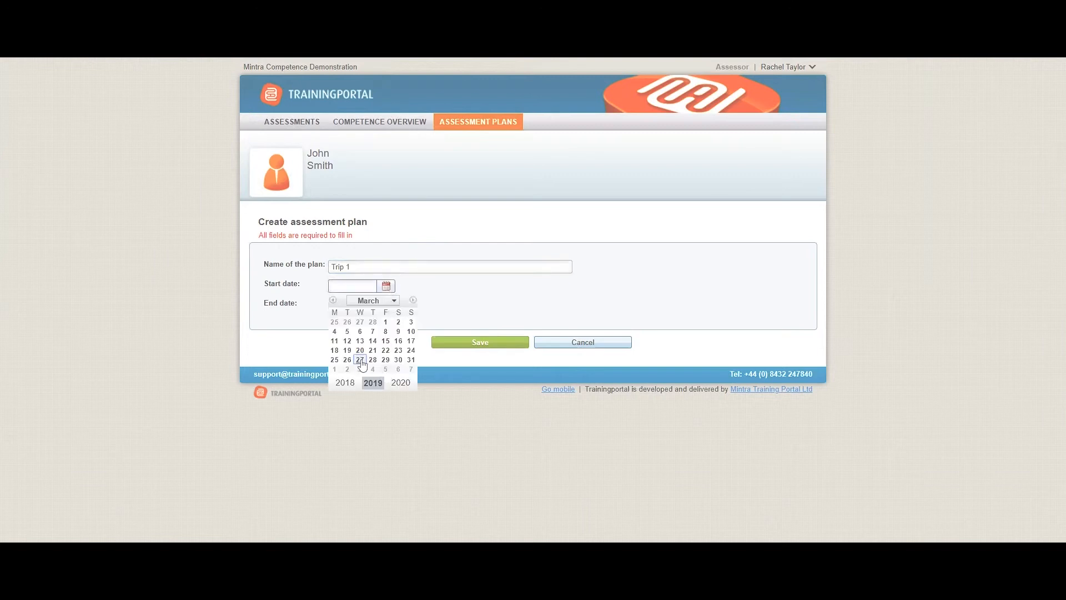
pyautogui.click(386, 322)
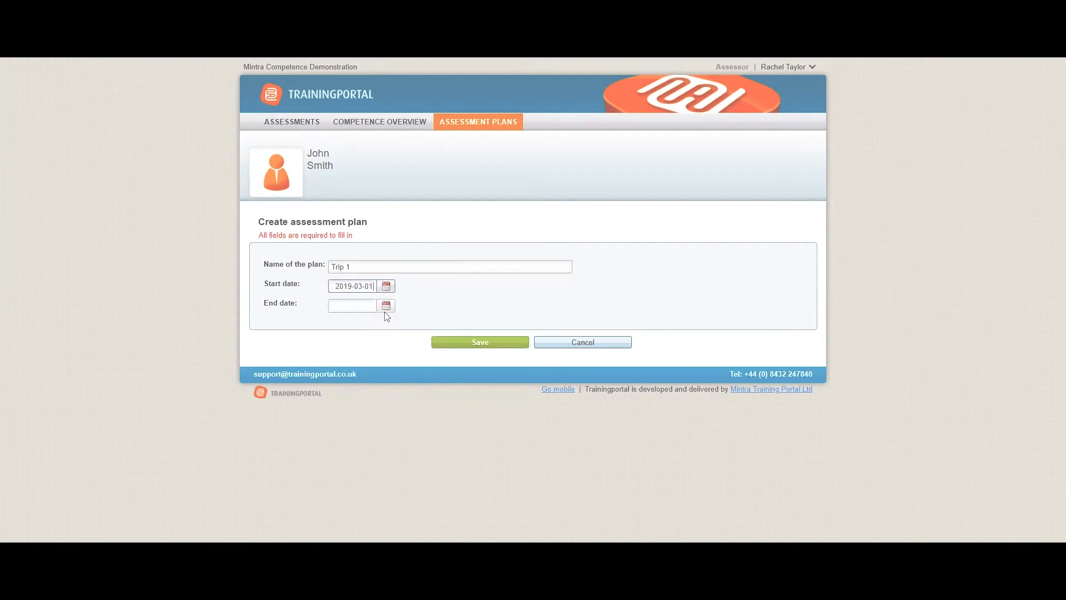
pyautogui.click(386, 306)
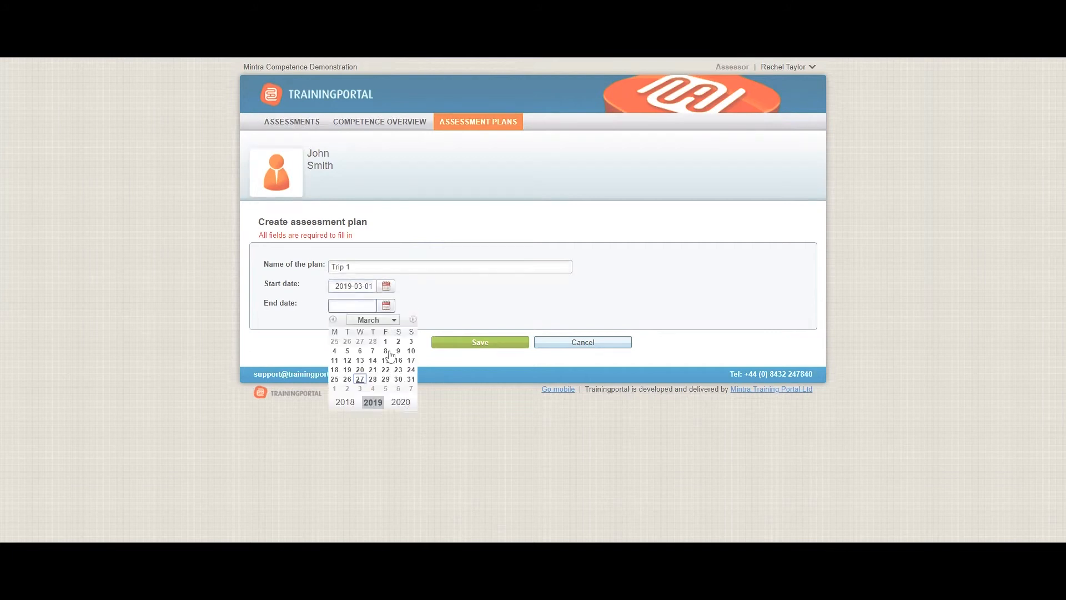
pyautogui.click(411, 379)
pyautogui.click(453, 344)
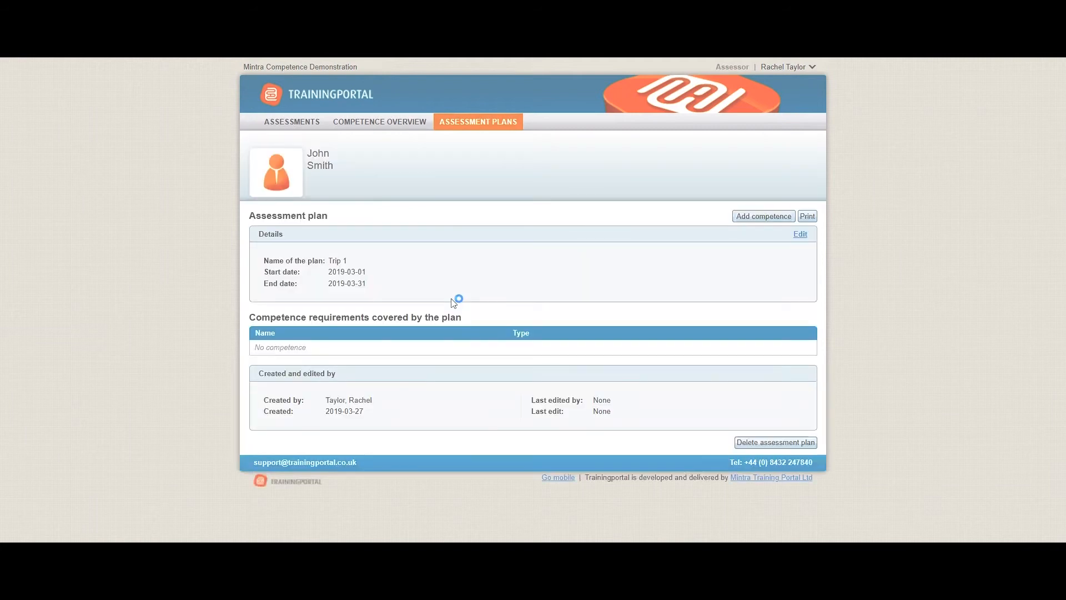
# Step: Add the competences Incident Reporting and RCA, ROGI Reporting and Manage the PTW System to the assessment plan
pyautogui.click(752, 217)
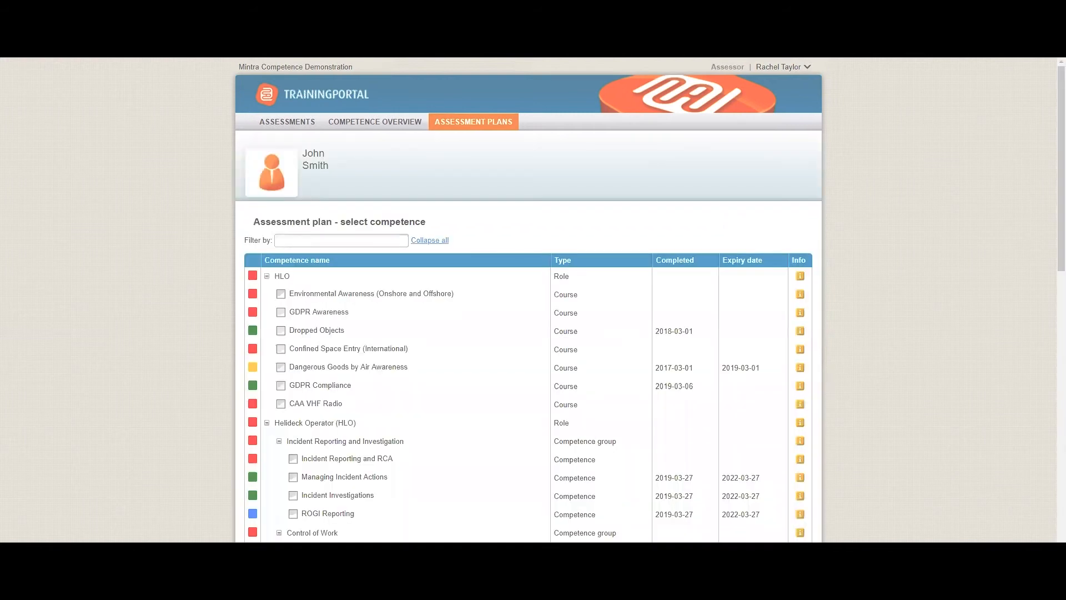
pyautogui.scroll(-2, 272, 509)
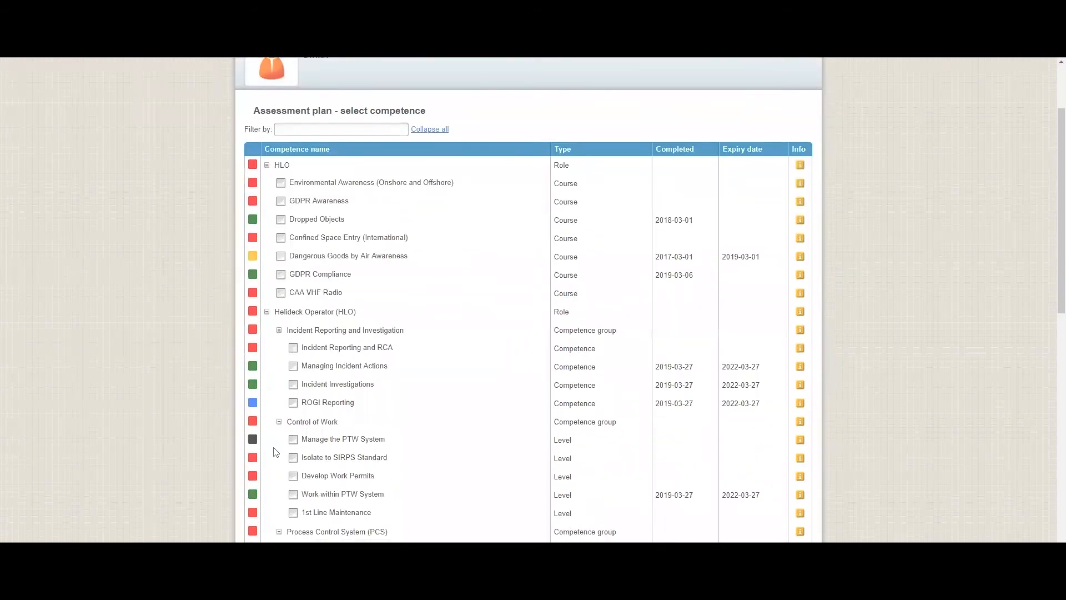
pyautogui.click(293, 349)
pyautogui.click(292, 402)
pyautogui.click(292, 439)
pyautogui.scroll(-13, 440, 517)
pyautogui.click(490, 537)
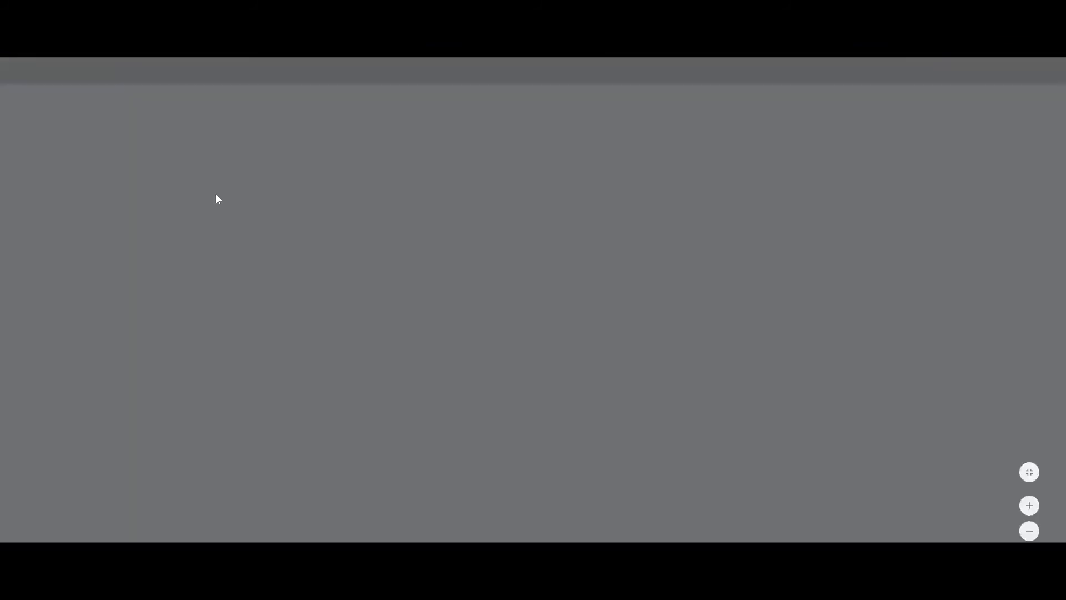
# Step: Look through the competence descriptions and suggested evidence in the assessment plan PDF
pyautogui.scroll(-6, 377, 416)
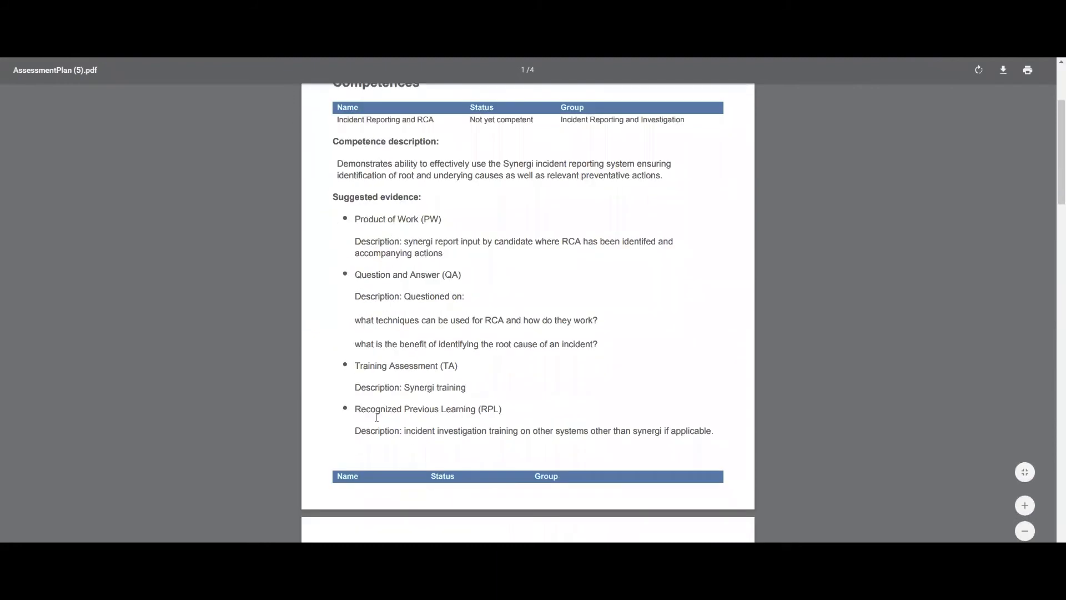
# Step: Read the remaining pages of the assessment plan PDF, covering ROGI Reporting, the PTW system and the SIRPS isolation competence
pyautogui.scroll(-2, 377, 416)
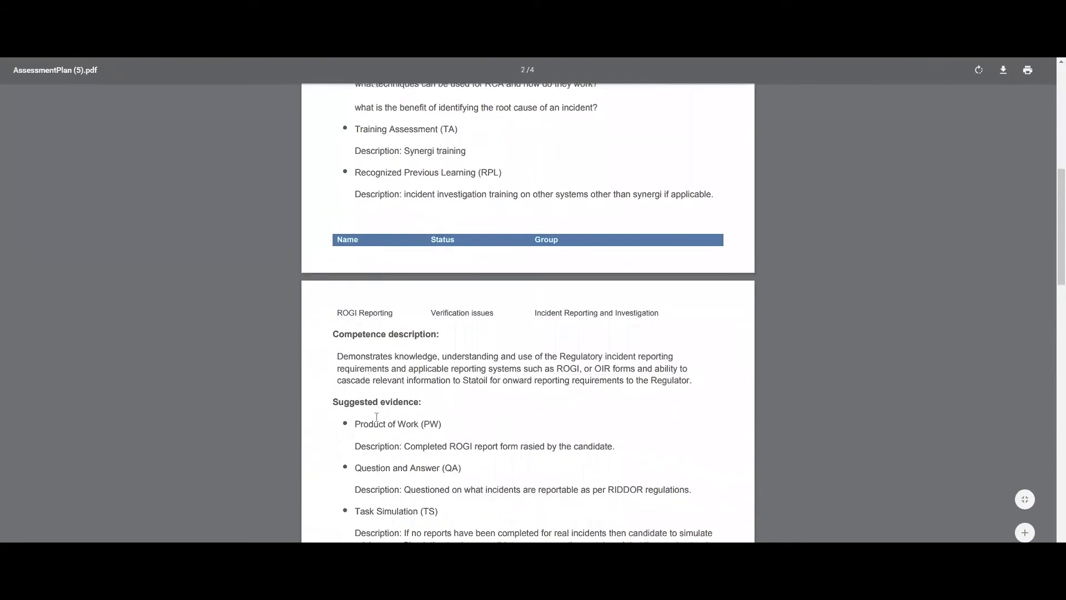
pyautogui.scroll(-11, 377, 417)
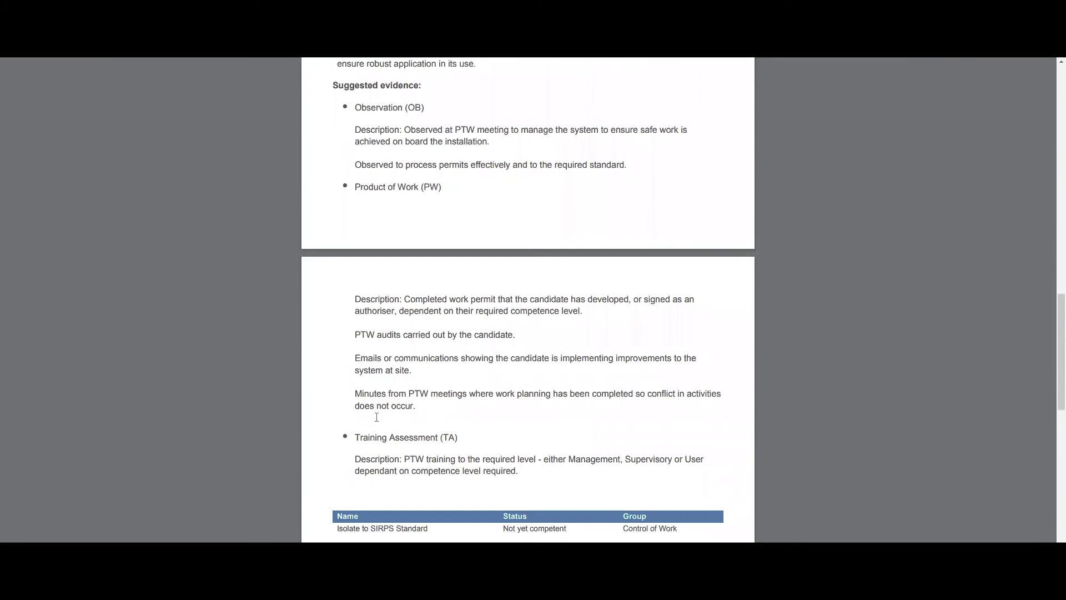
pyautogui.scroll(-3, 377, 416)
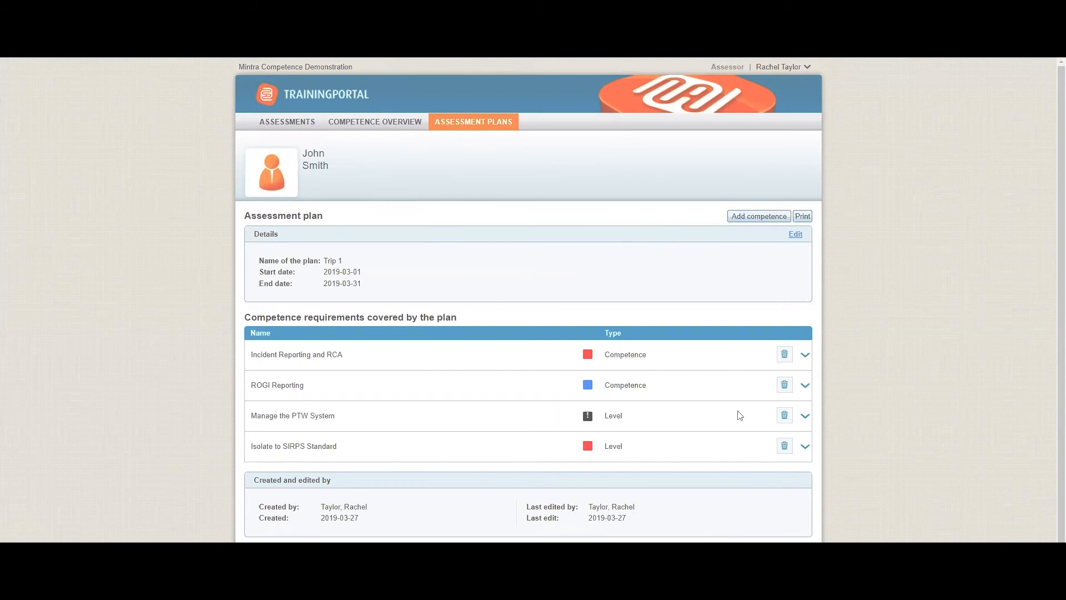
# Step: Expand the Incident Reporting and RCA competence in the Trip 1 plan to view its description and suggested evidence
pyautogui.click(804, 356)
pyautogui.scroll(-1, 405, 425)
pyautogui.scroll(-1, 405, 425)
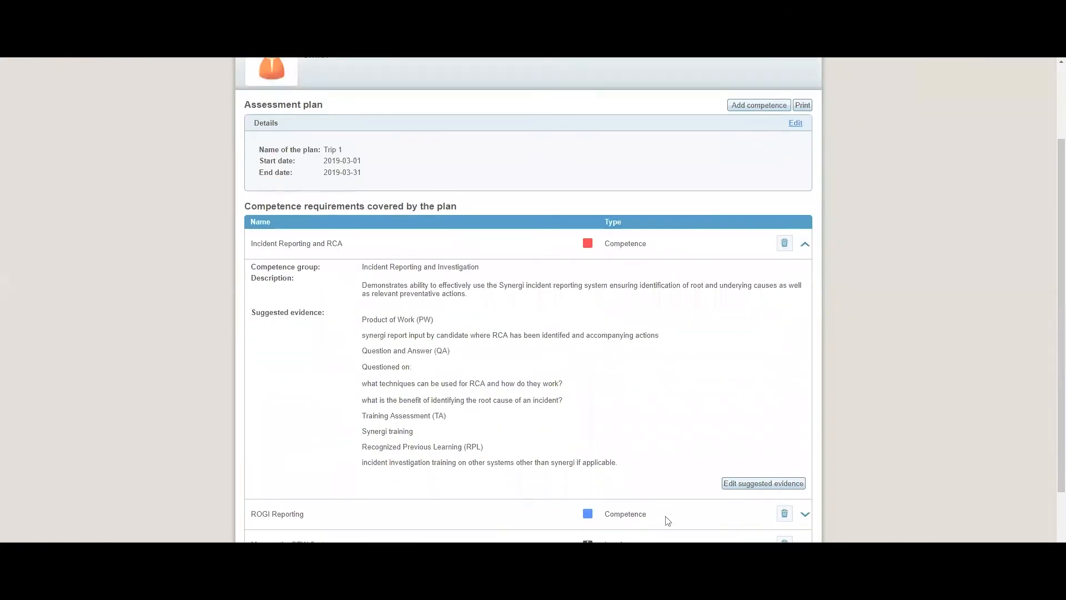
# Step: Try application-specific evidence suggestions for Incident Reporting and RCA, and leave the suggested evidence form without saving
pyautogui.click(740, 484)
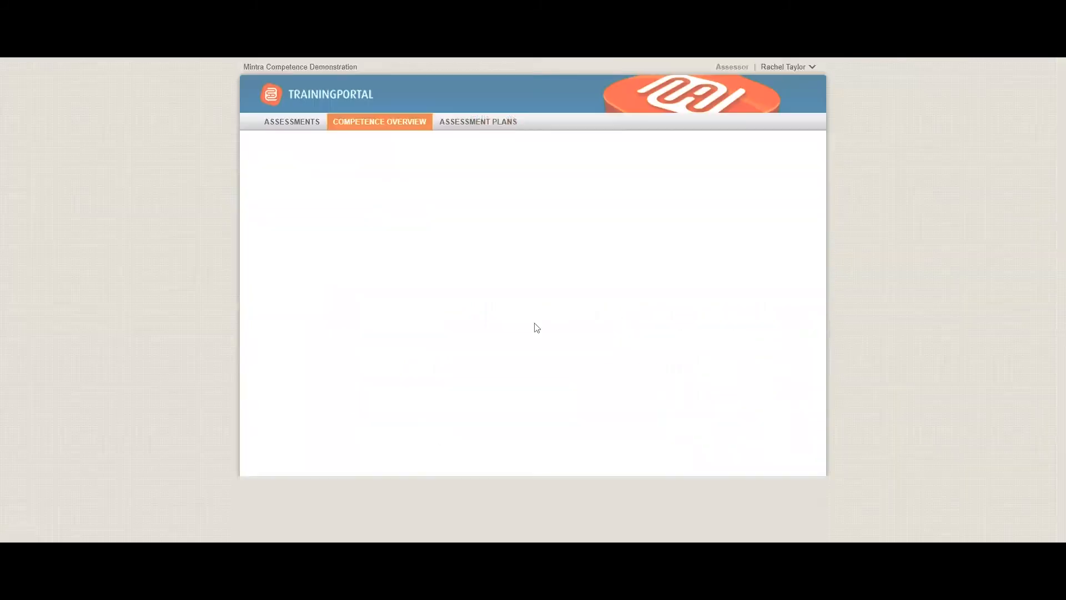
pyautogui.click(268, 176)
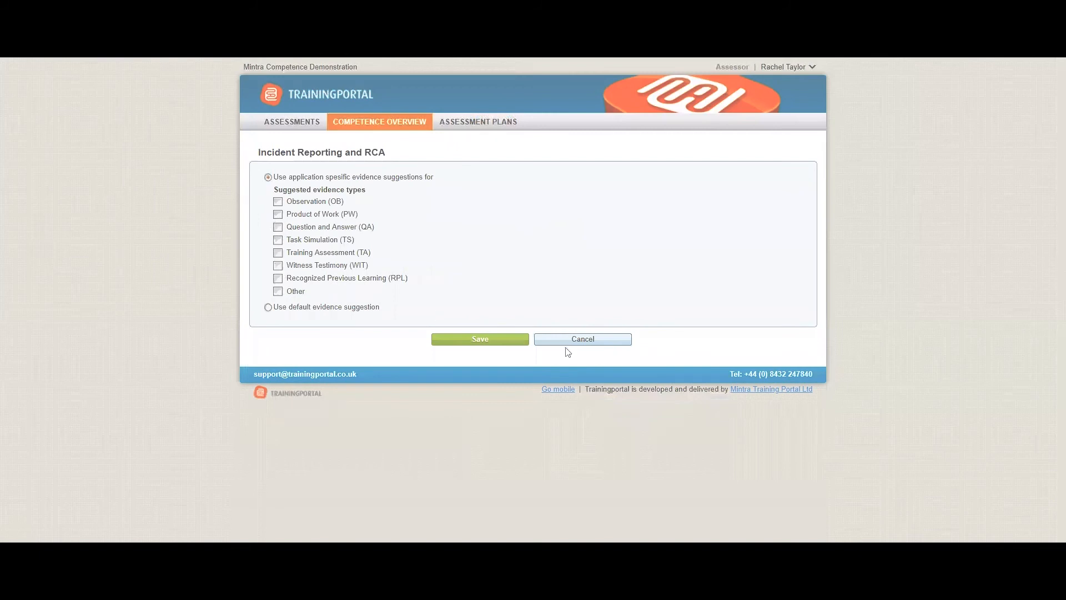
pyautogui.click(583, 344)
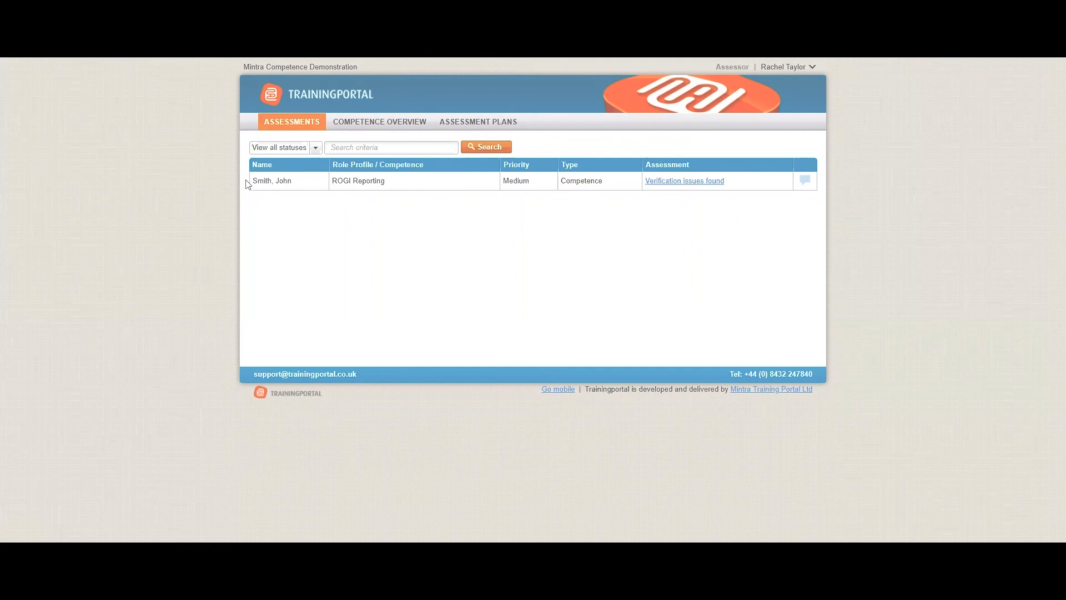
# Step: Open the account options for the role, profile, help and log out
pyautogui.click(774, 70)
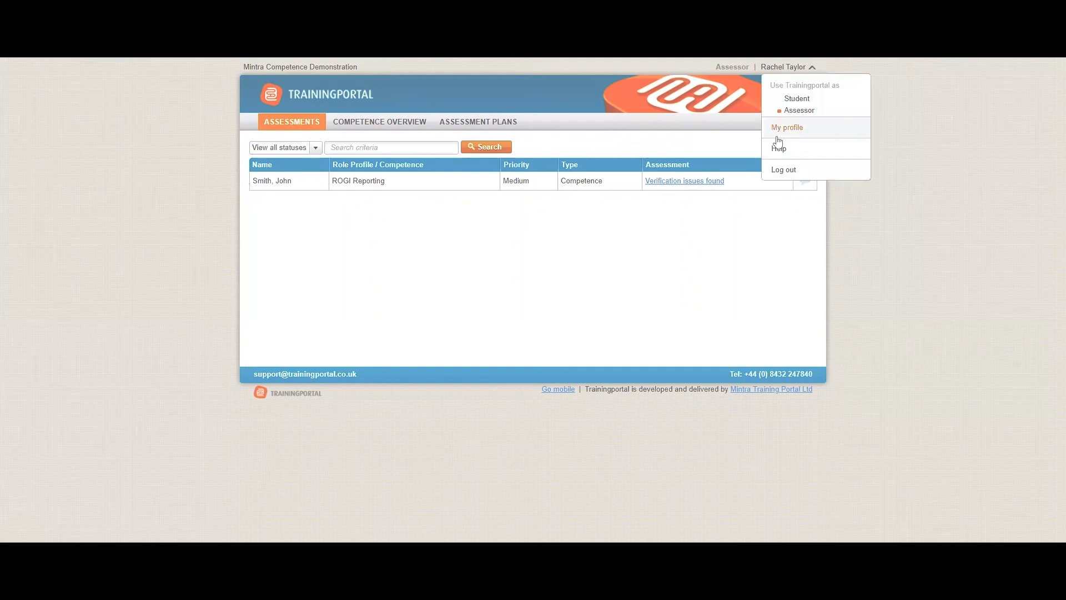